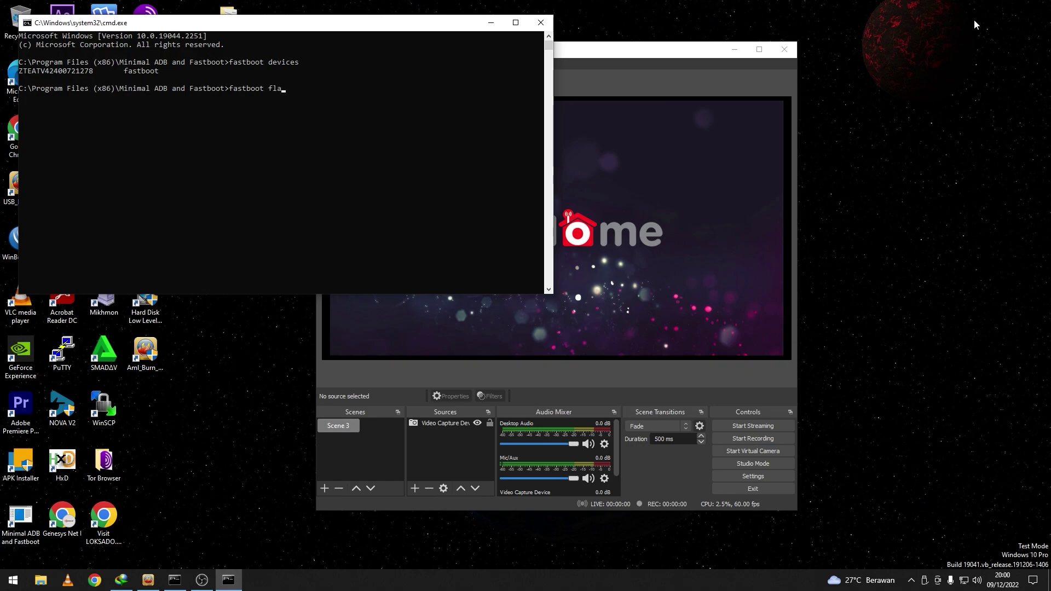
Try to unlock the bootloader with fastboot flashing unlock, and switch to the OBS preview
type("nlock")
key("Return")
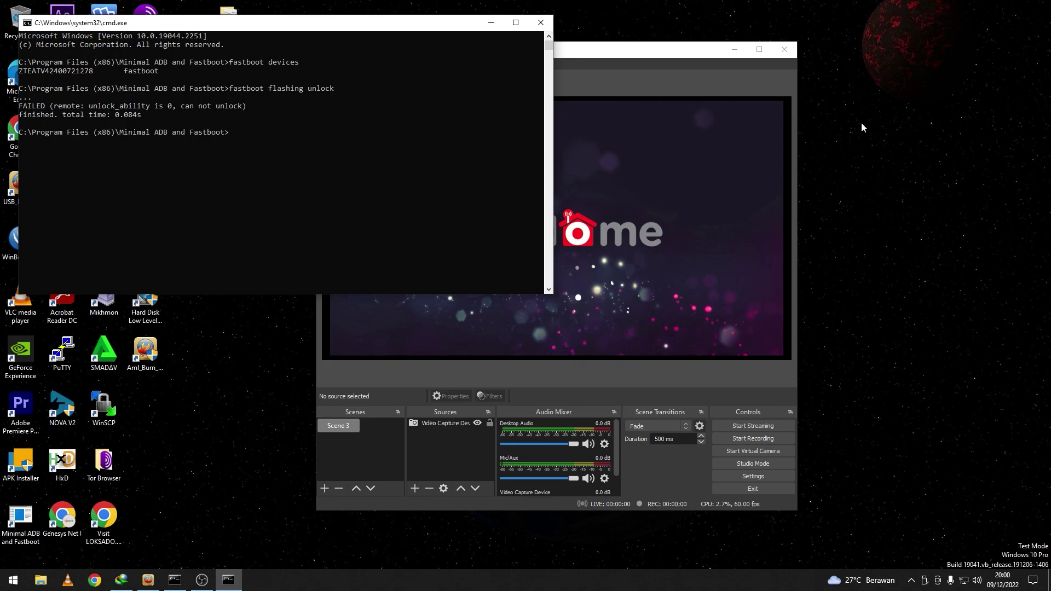
left_click(758, 202)
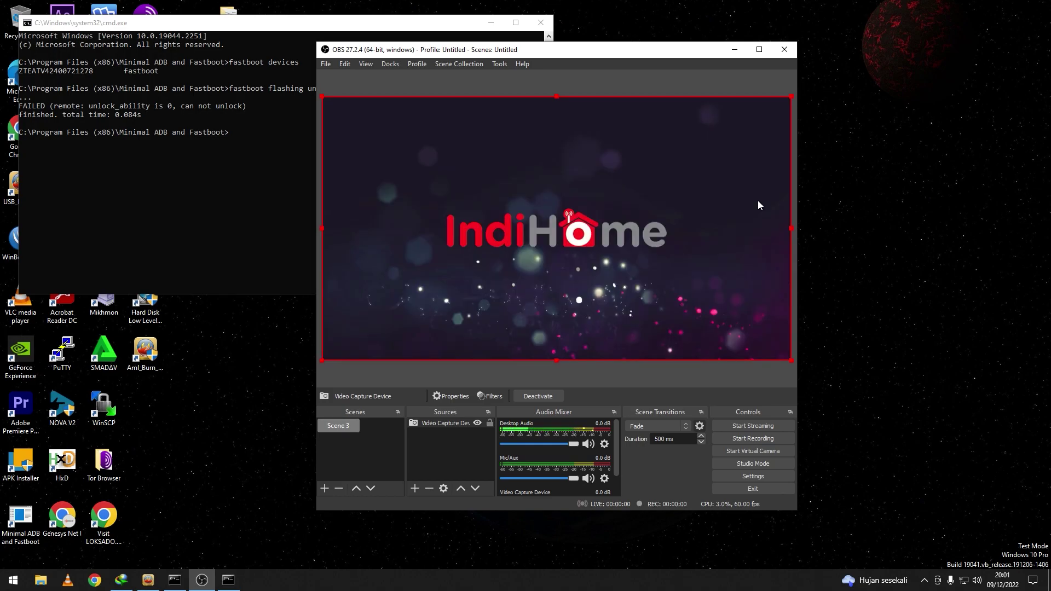
Return to the Command Prompt, list the connected devices with fastboot devices, and retry fastboot flashing unlock
left_click(251, 109)
key("Up")
key("Up")
key("Return")
key("Up")
key("Up")
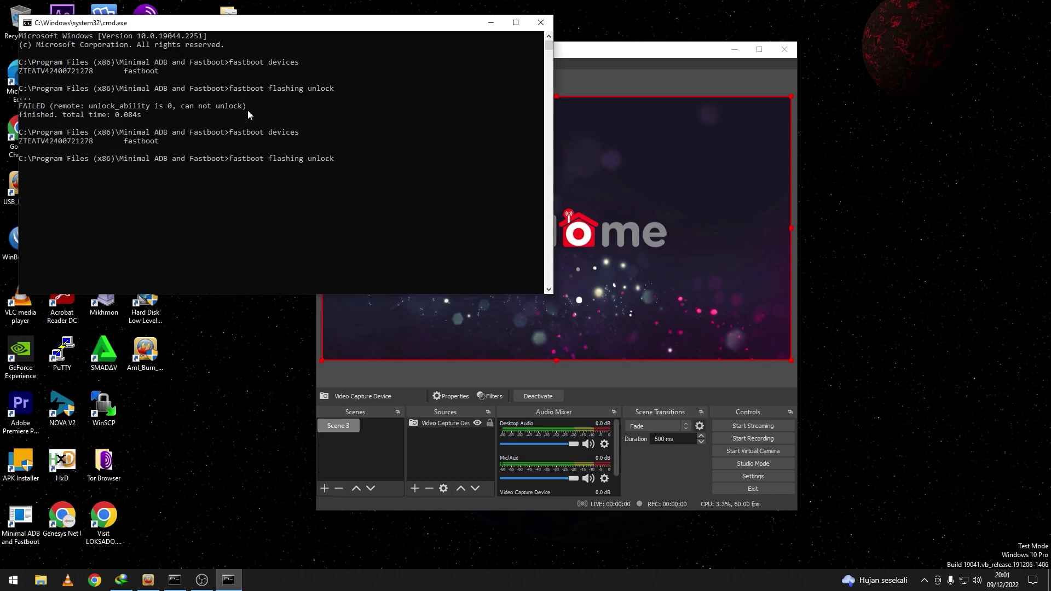
key("Return")
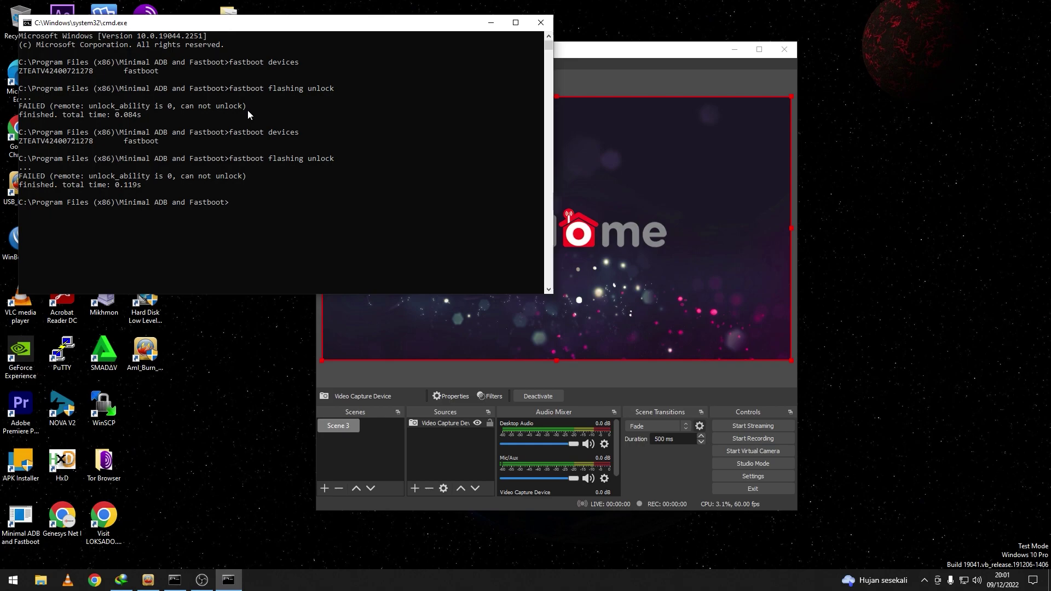
Move the Command Prompt window aside and launch BootcardMaker.exe from the Bootcard Maker folder on the desktop, allowing it to run
left_click_drag(366, 23, 978, 122)
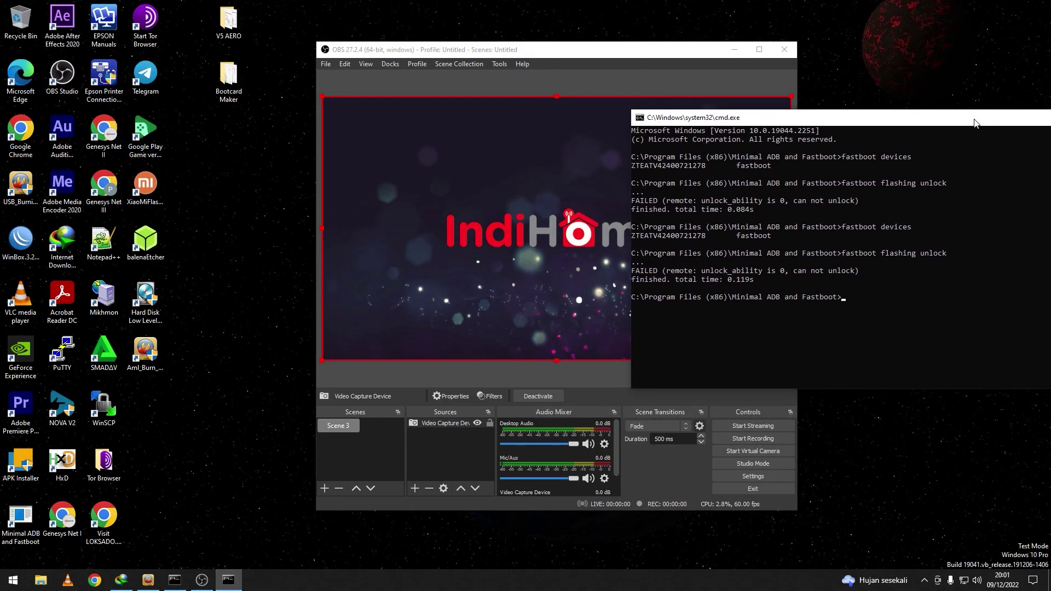
left_click(224, 95)
double_click(224, 95)
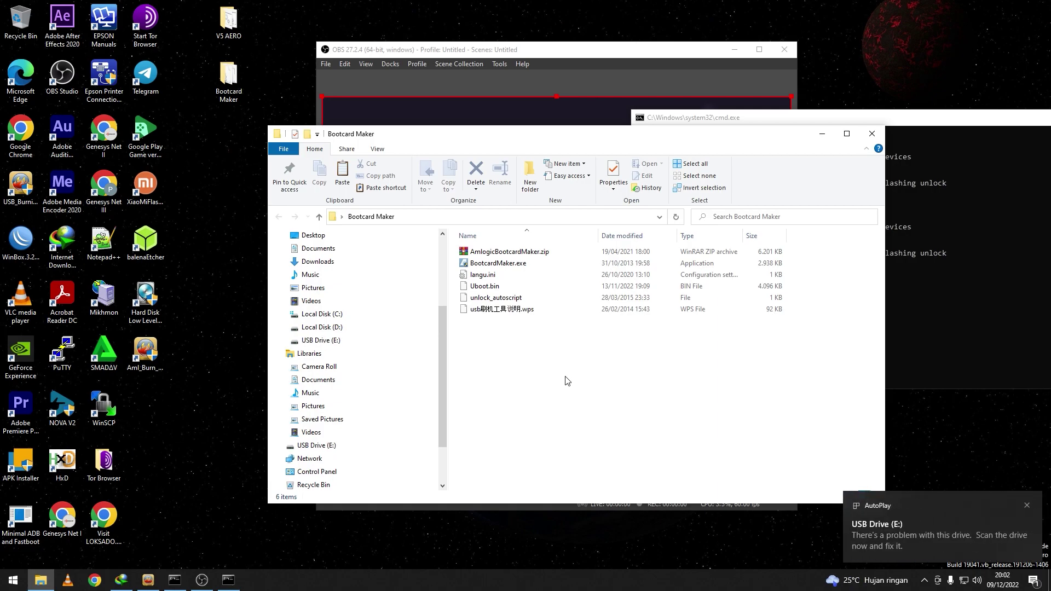
double_click(561, 264)
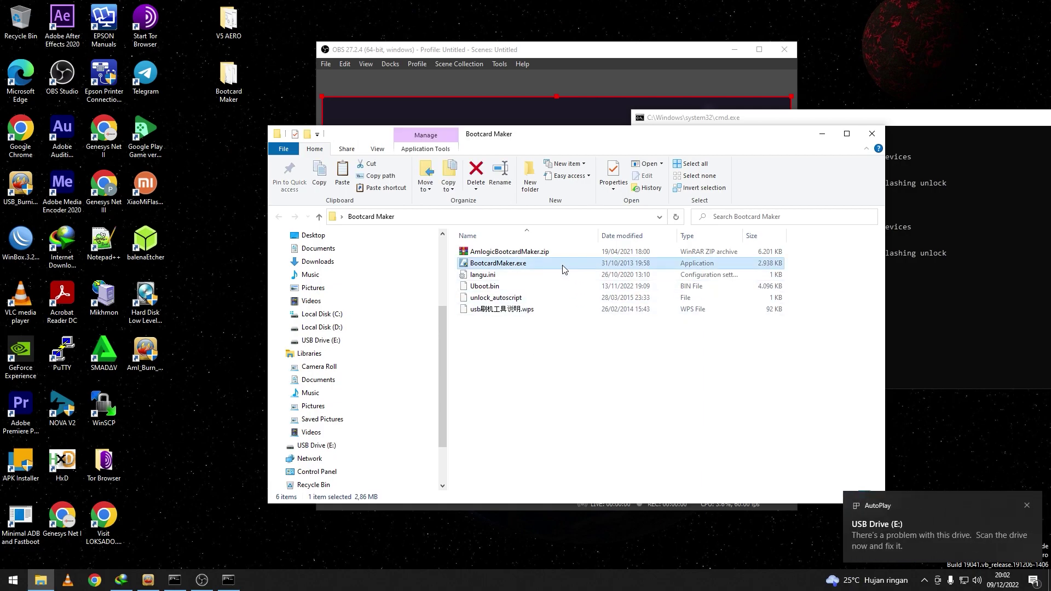
left_click(463, 365)
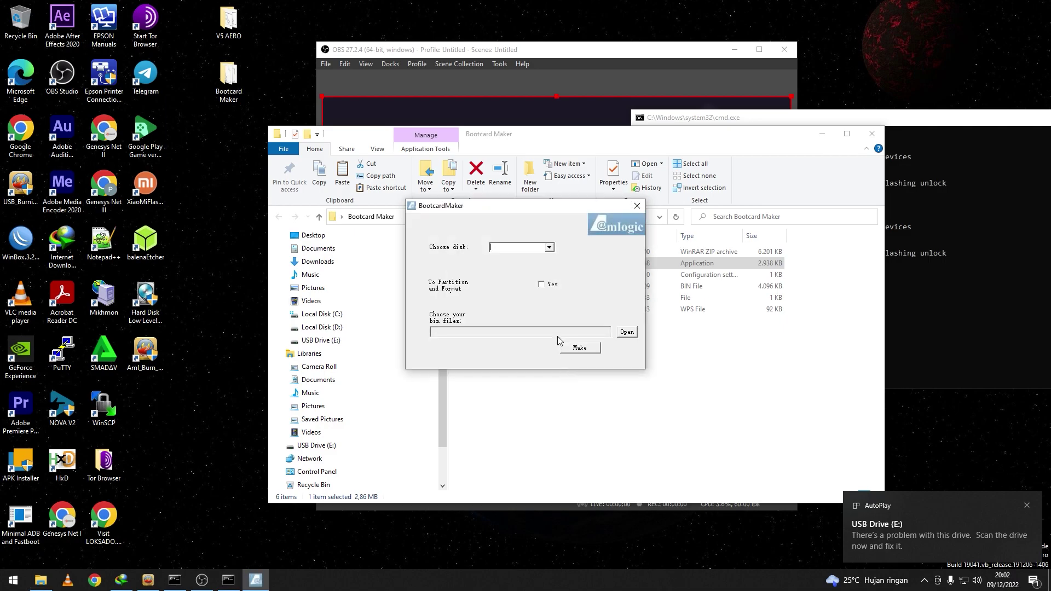
Choose the SD card on drive E as the target disk and enable partitioning and formatting
left_click(549, 247)
left_click(541, 257)
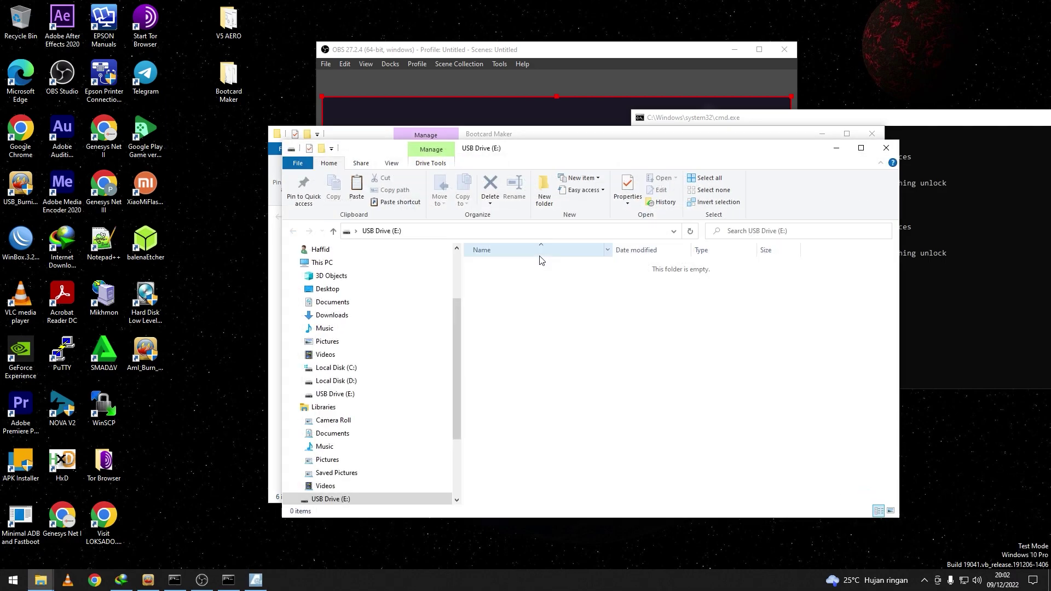
left_click(886, 147)
left_click(549, 247)
left_click(547, 265)
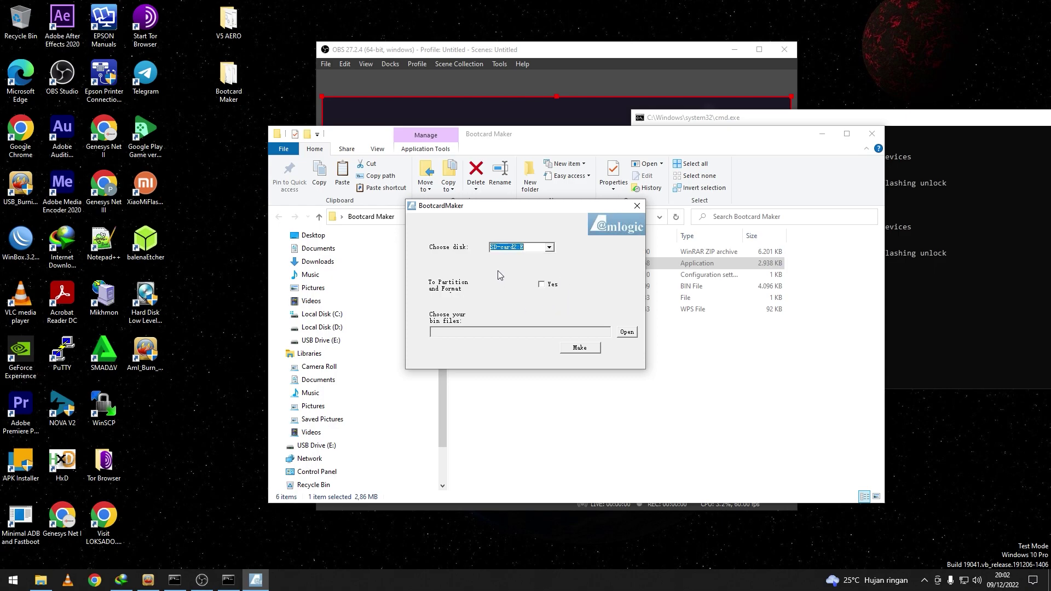
left_click(549, 286)
Load Uboot.bin from the desktop's Bootcard Maker folder as the bin file
left_click(628, 333)
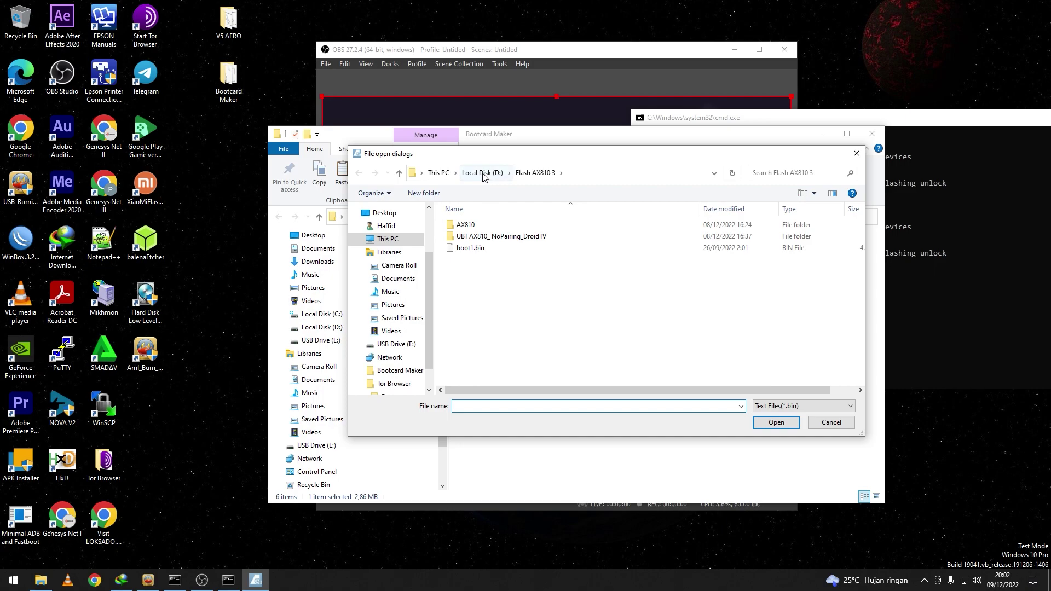
left_click(384, 212)
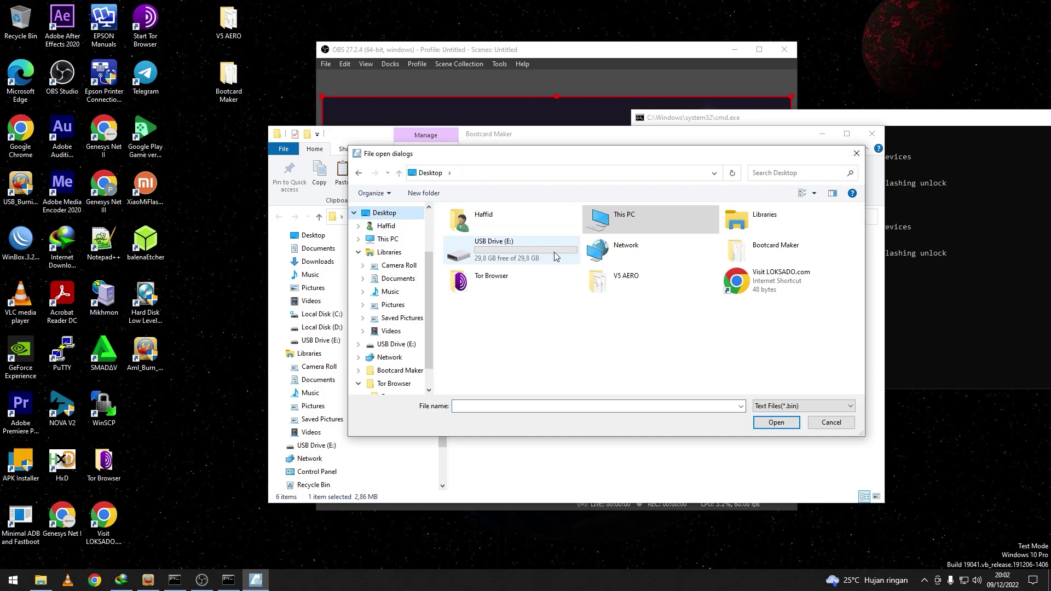
left_click(732, 260)
double_click(731, 260)
left_click(540, 231)
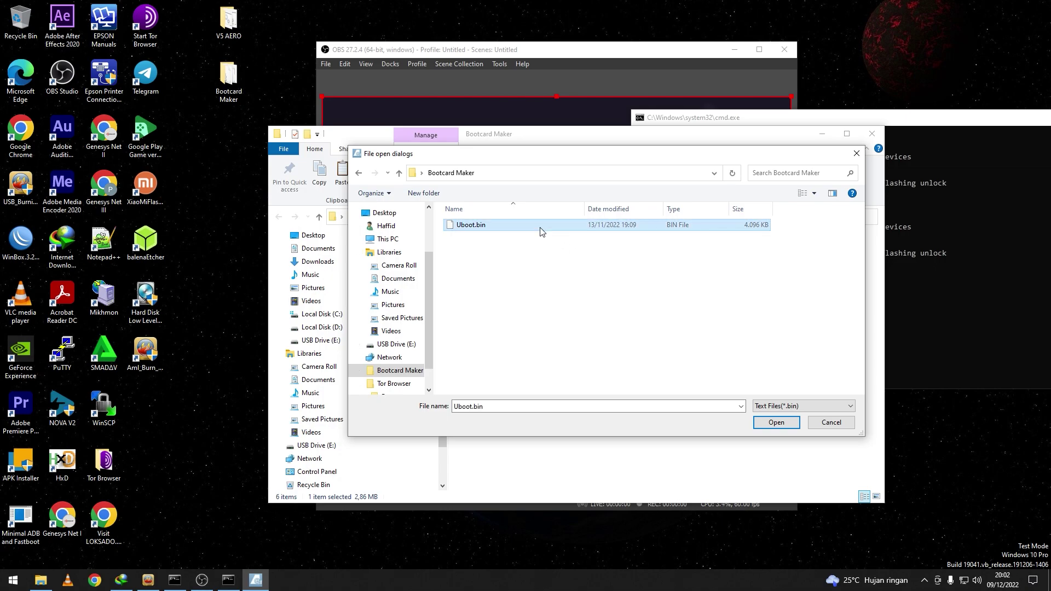
double_click(540, 231)
Make the boot card, quick-formatting USB Drive (E:) as FAT32 with a 16-kilobyte allocation unit size
left_click(589, 349)
left_click(596, 309)
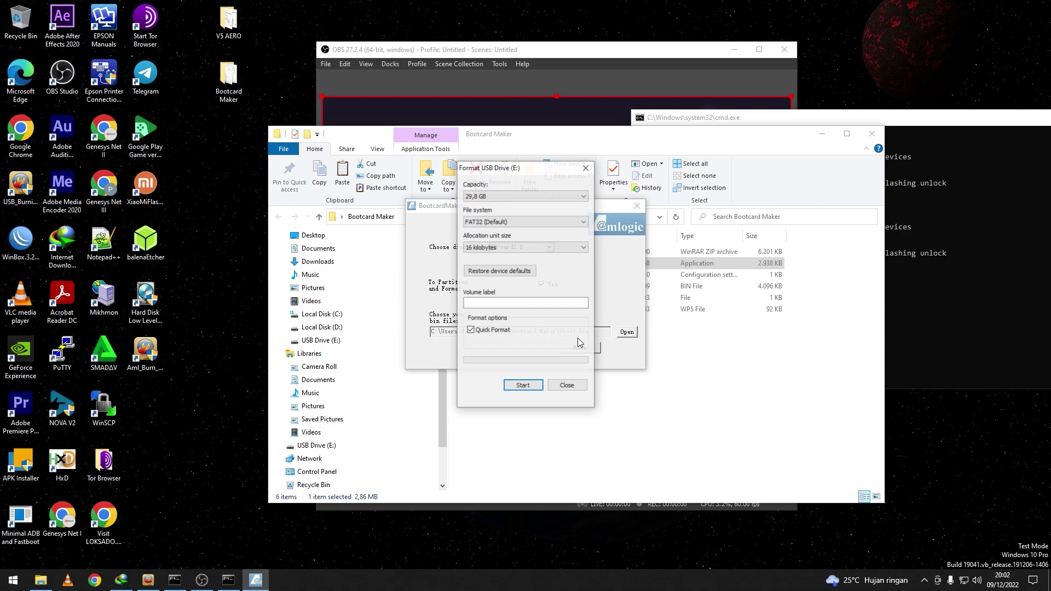
left_click(539, 387)
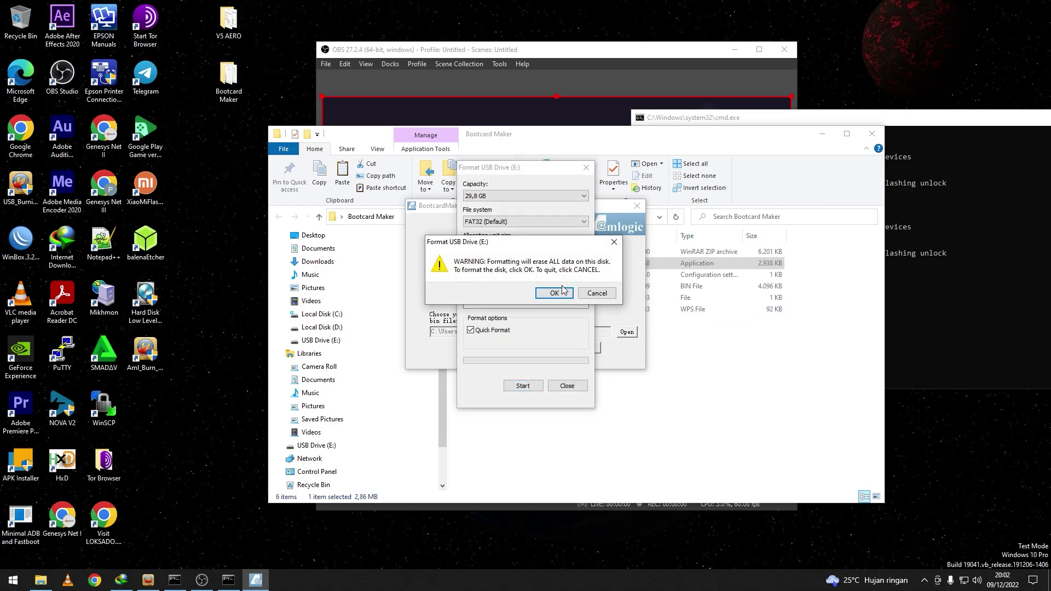
left_click(553, 292)
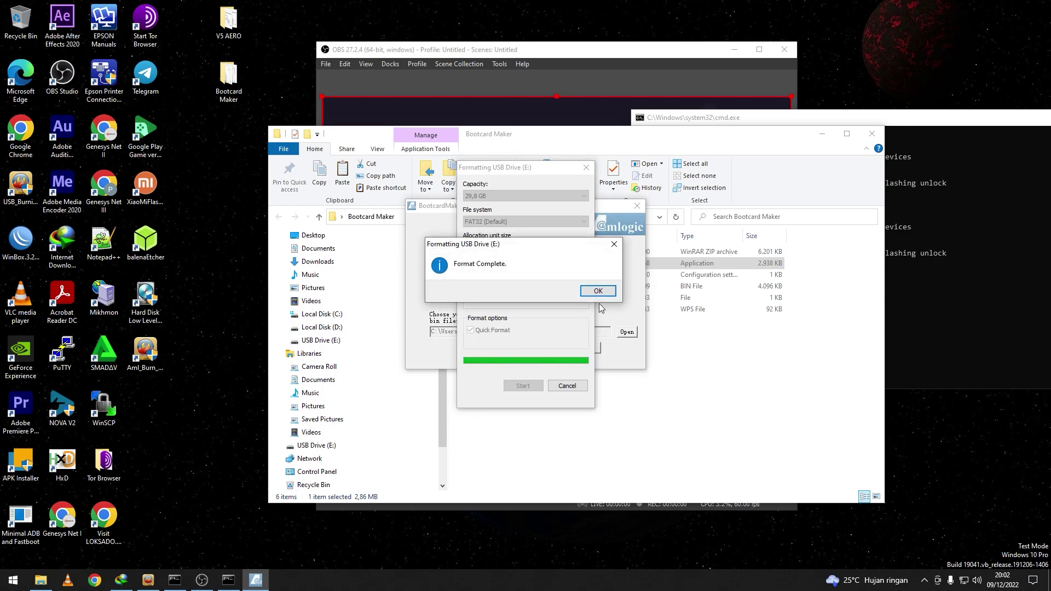
left_click(597, 294)
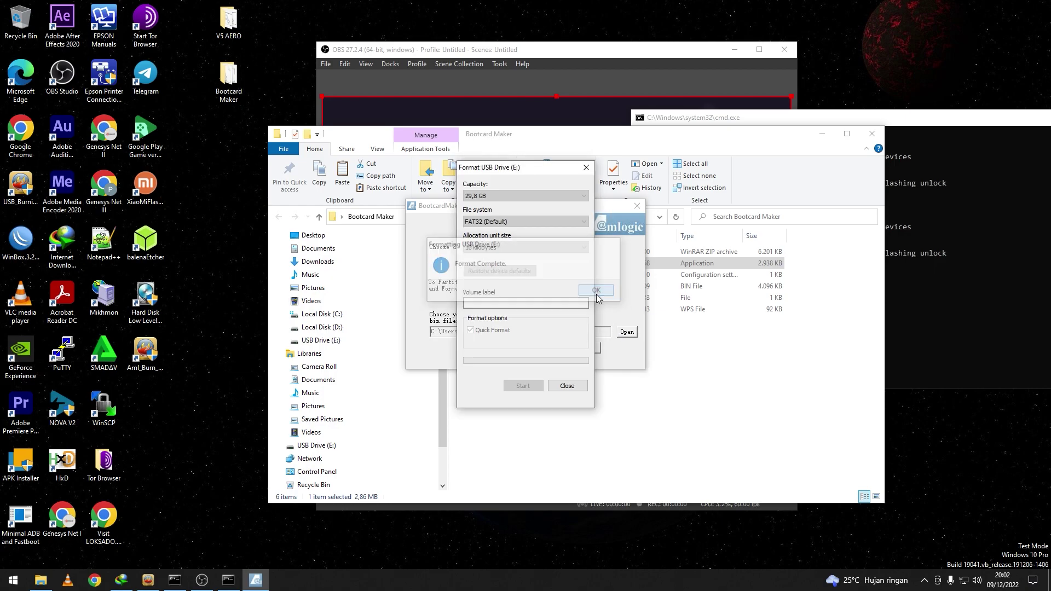
left_click(567, 386)
left_click(534, 309)
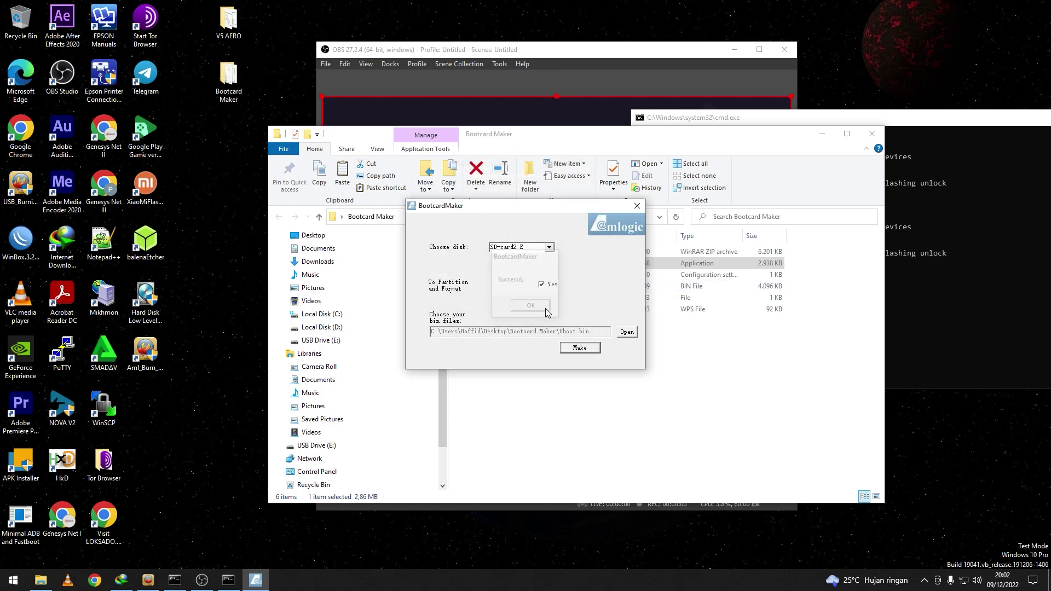
Close BootcardMaker and its folder, reposition the Command Prompt window, and bring the OBS preview to the front
left_click(637, 207)
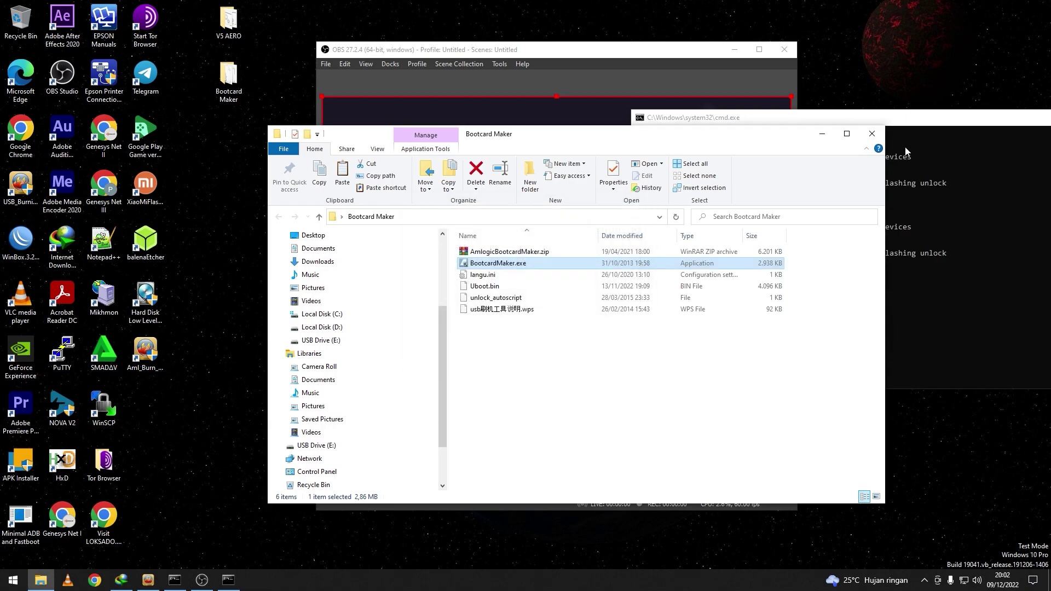
left_click(871, 134)
left_click_drag(849, 122, 552, 200)
left_click(581, 50)
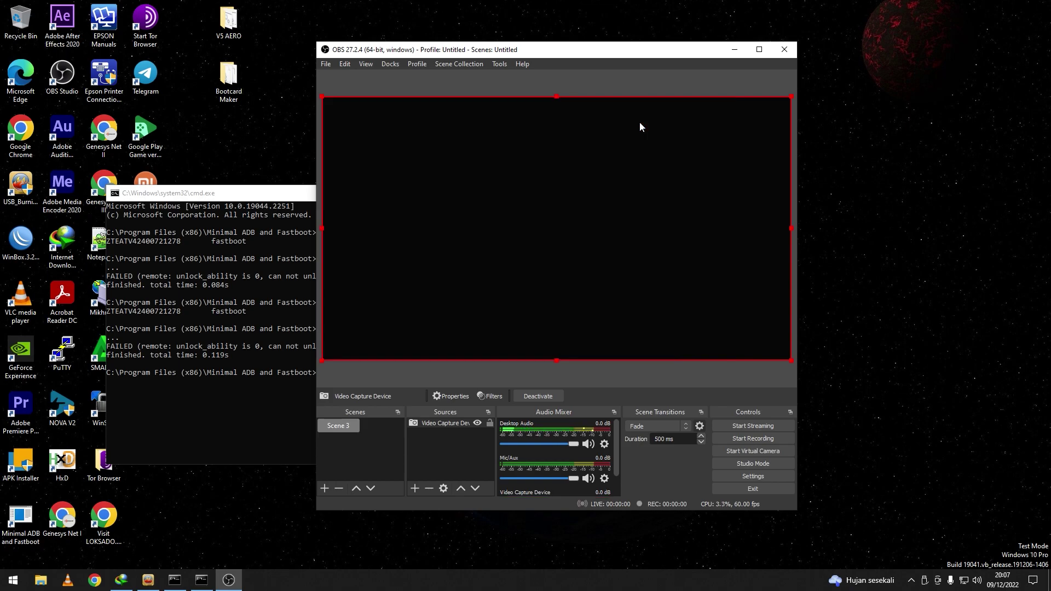
Switch to the Command Prompt, list the devices with fastboot devices, and unlock the bootloader with fastboot flashing unlock
left_click(160, 403)
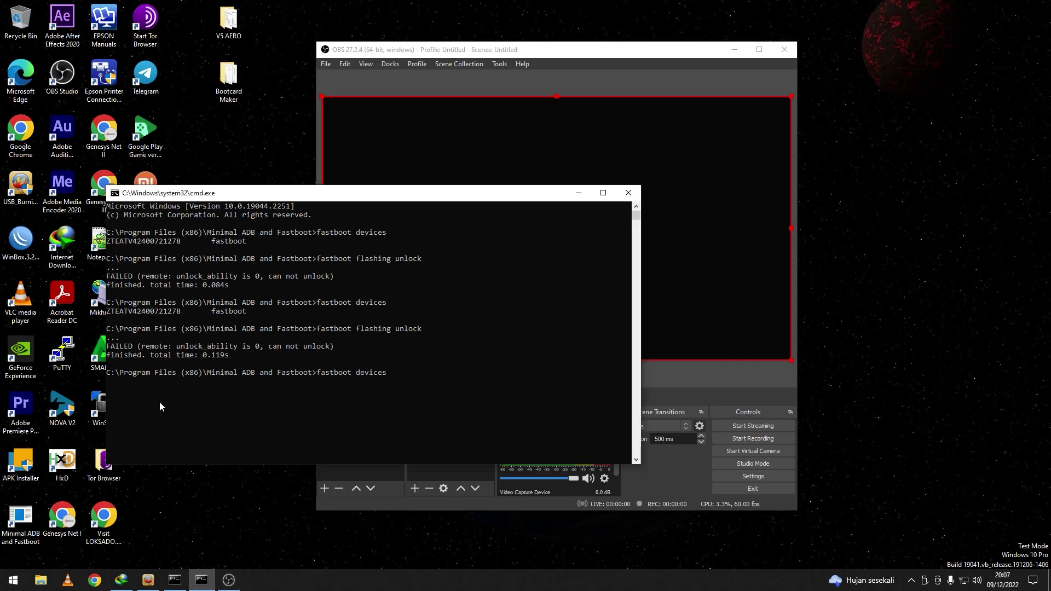
key("Return")
key("Up")
key("Up")
key("Return")
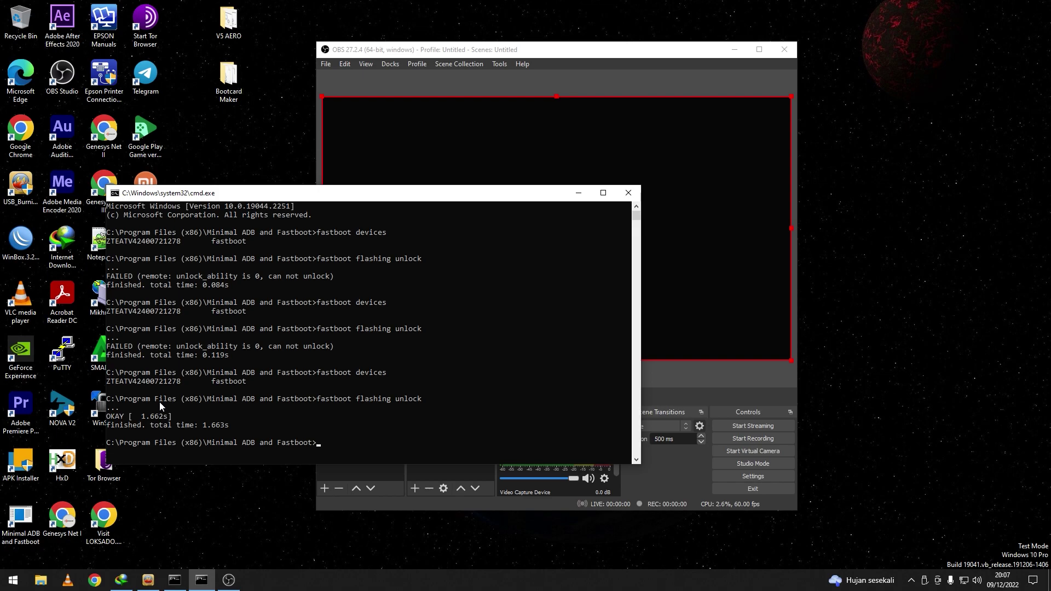
Run 2.FW-Flasher.bat from the V5 AERO folder on the desktop to flash the firmware, and switch to the OBS preview
double_click(224, 21)
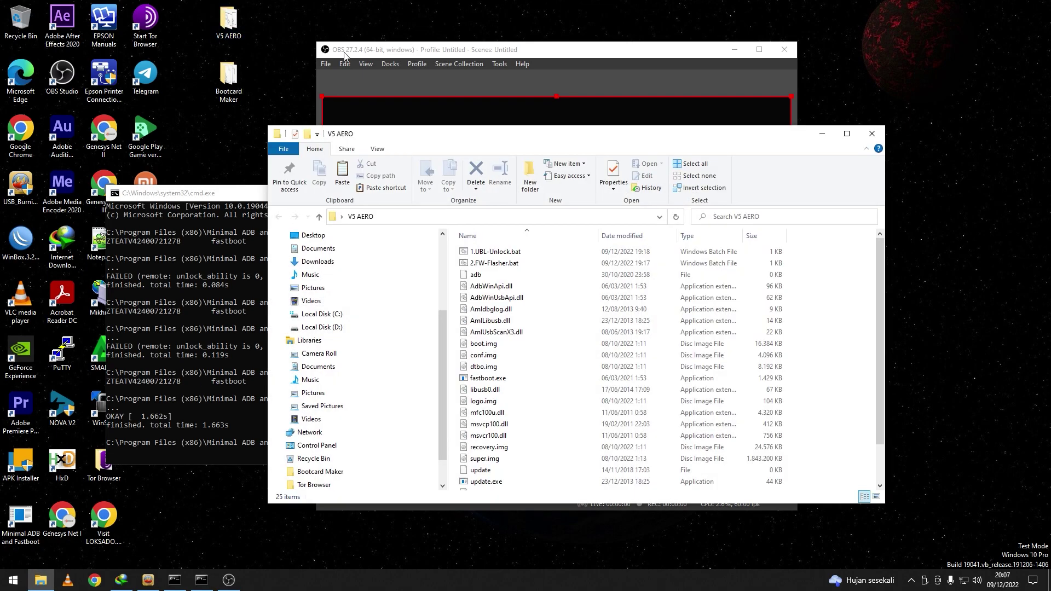
left_click(580, 270)
double_click(580, 265)
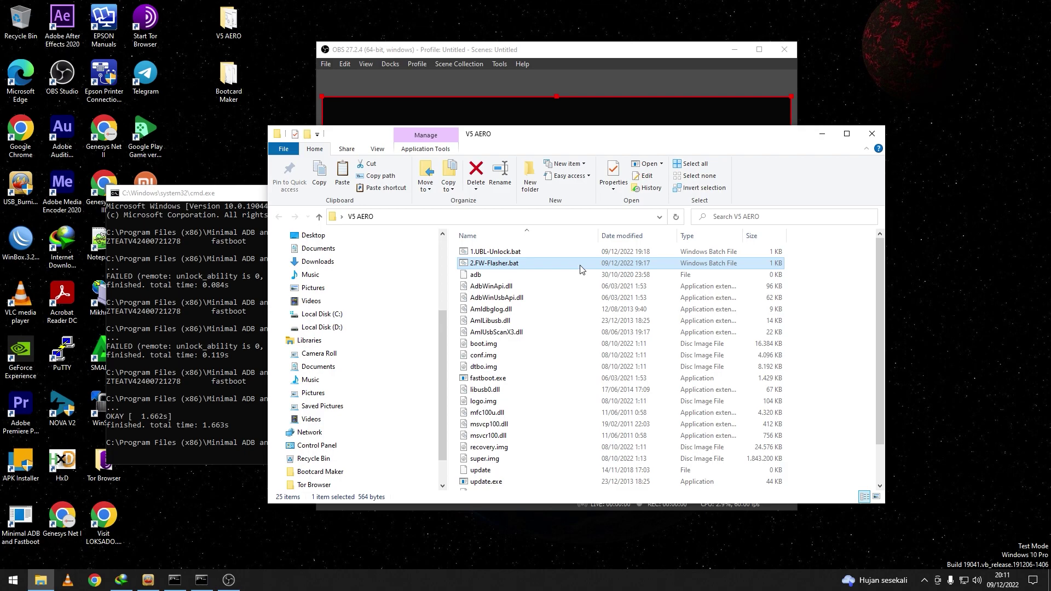
left_click(635, 74)
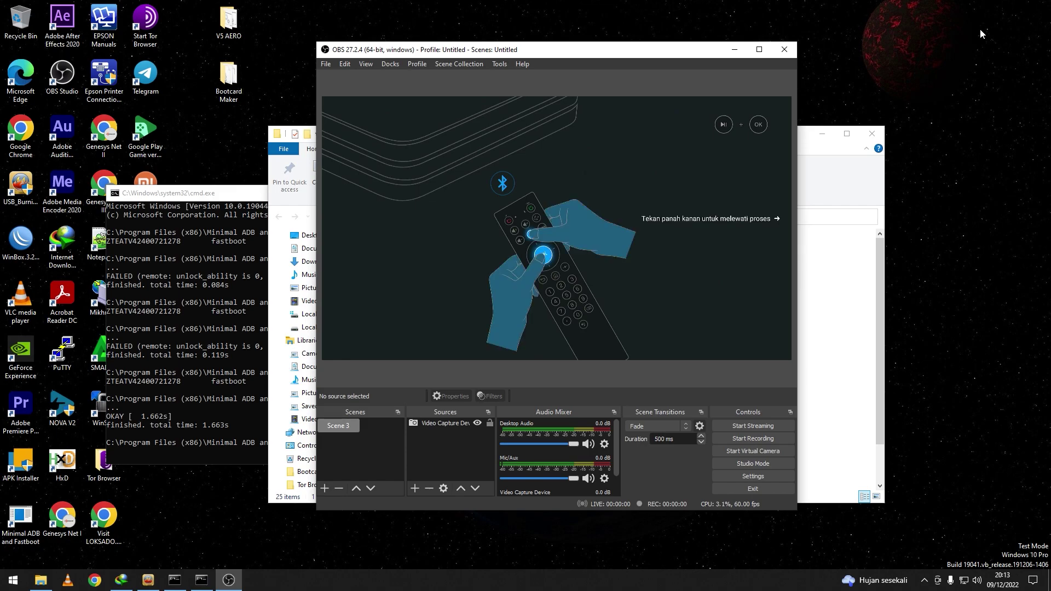
key("alt+z")
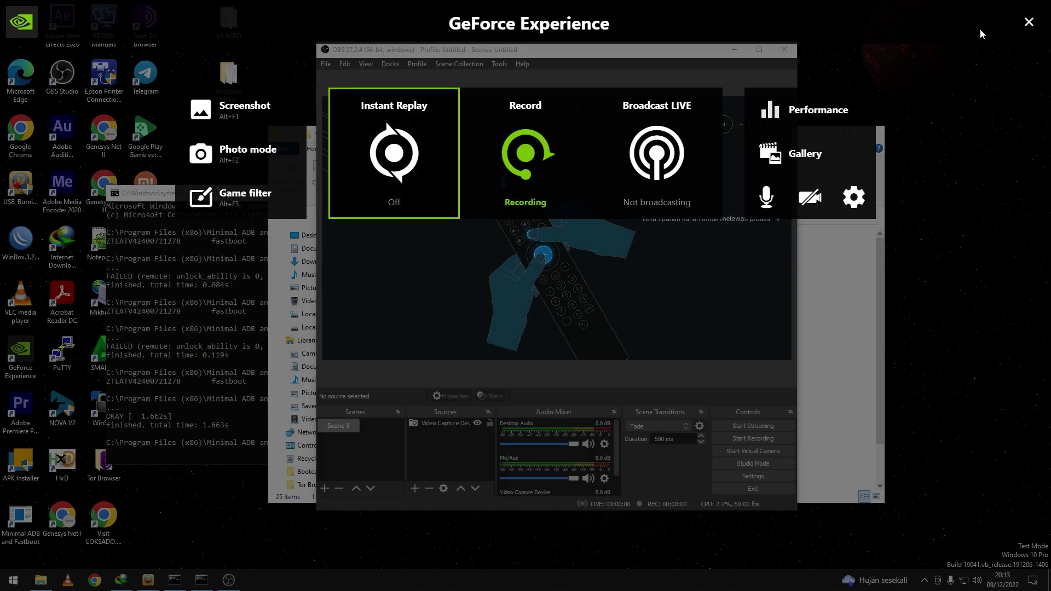